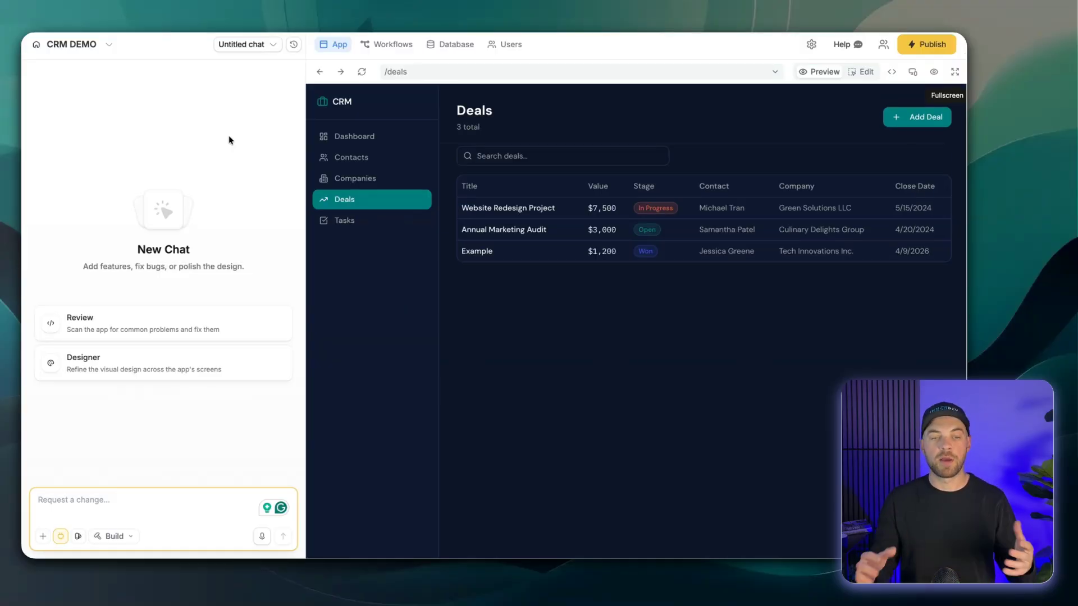
- Connect the Gmail integration to the app from a new chat, signing in with the Google account
{"action": "left_click", "coordinate": [262, 47]}
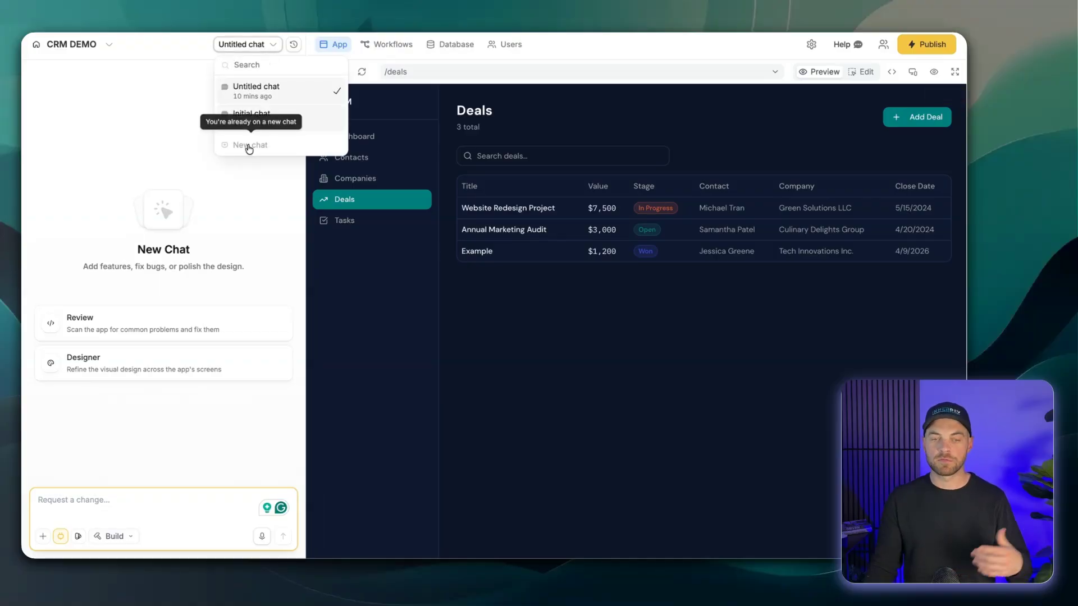
{"action": "left_click", "coordinate": [154, 136]}
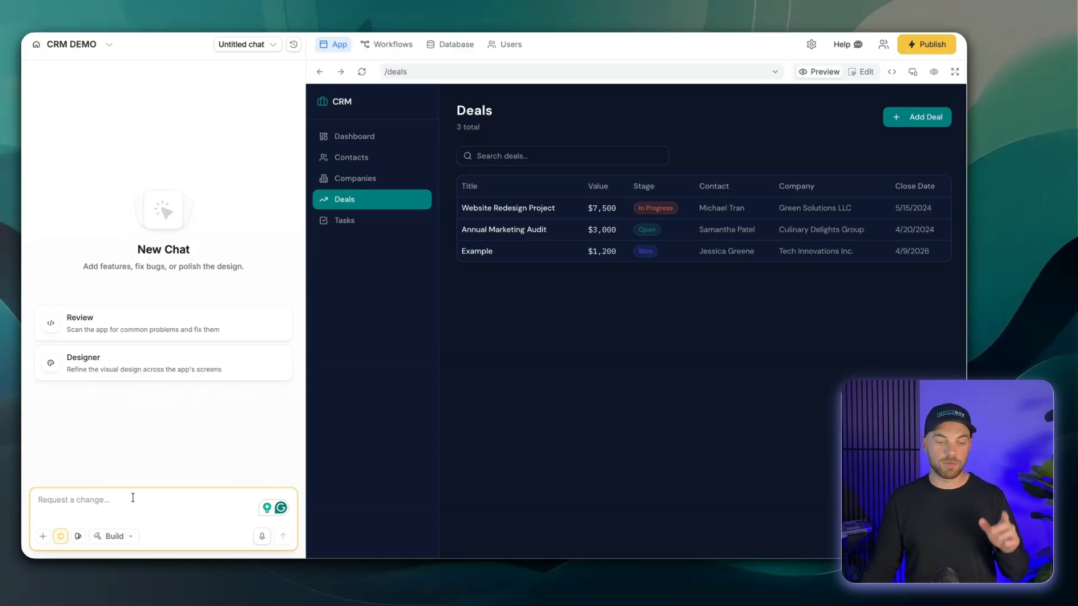
{"action": "left_click", "coordinate": [61, 539]}
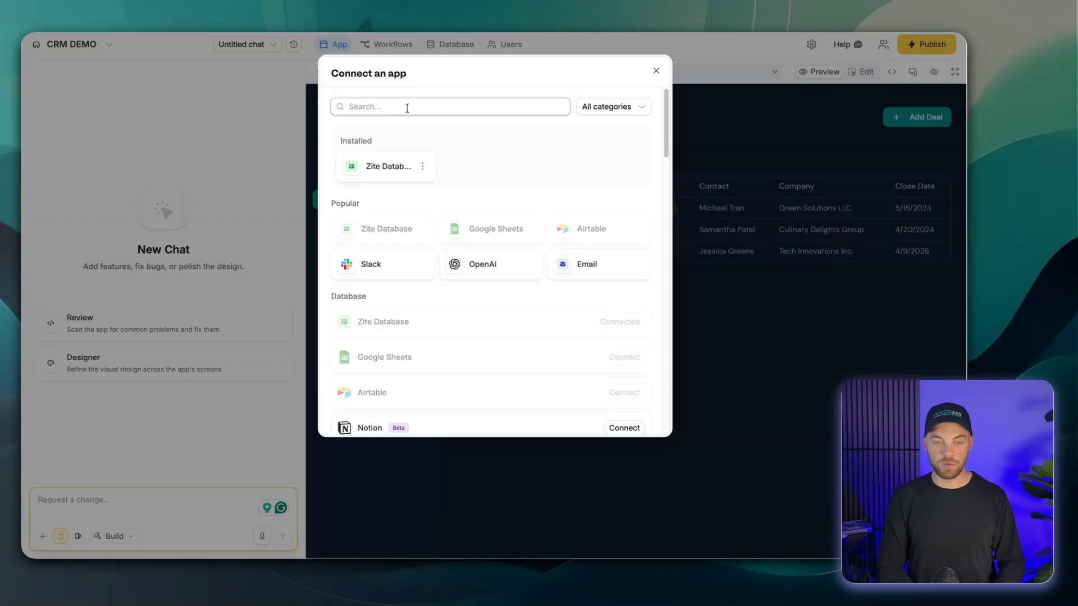
{"action": "type", "text": "gm"}
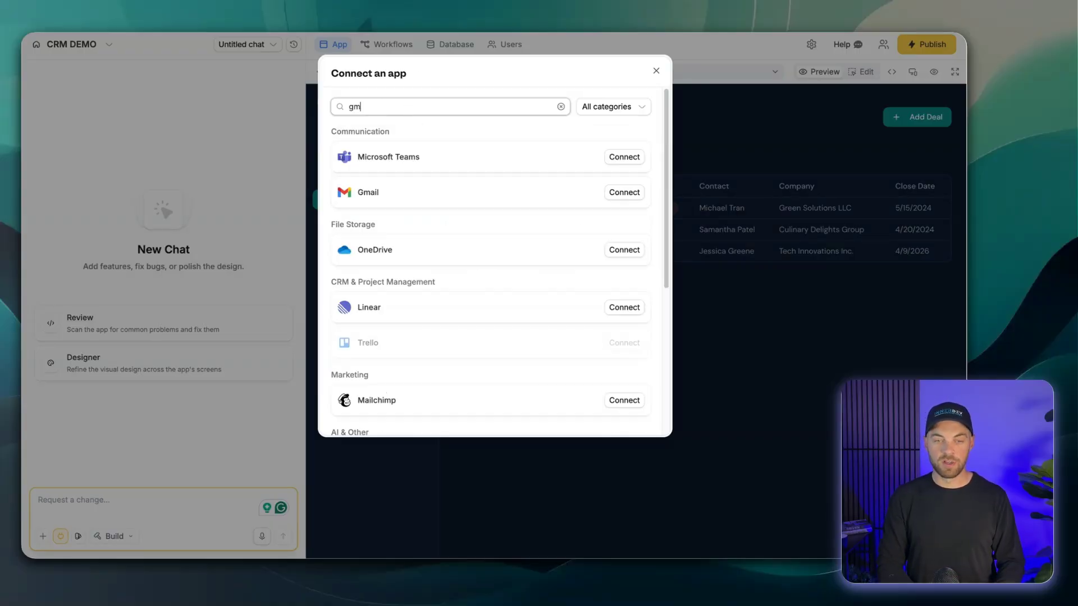
{"action": "left_click", "coordinate": [623, 193]}
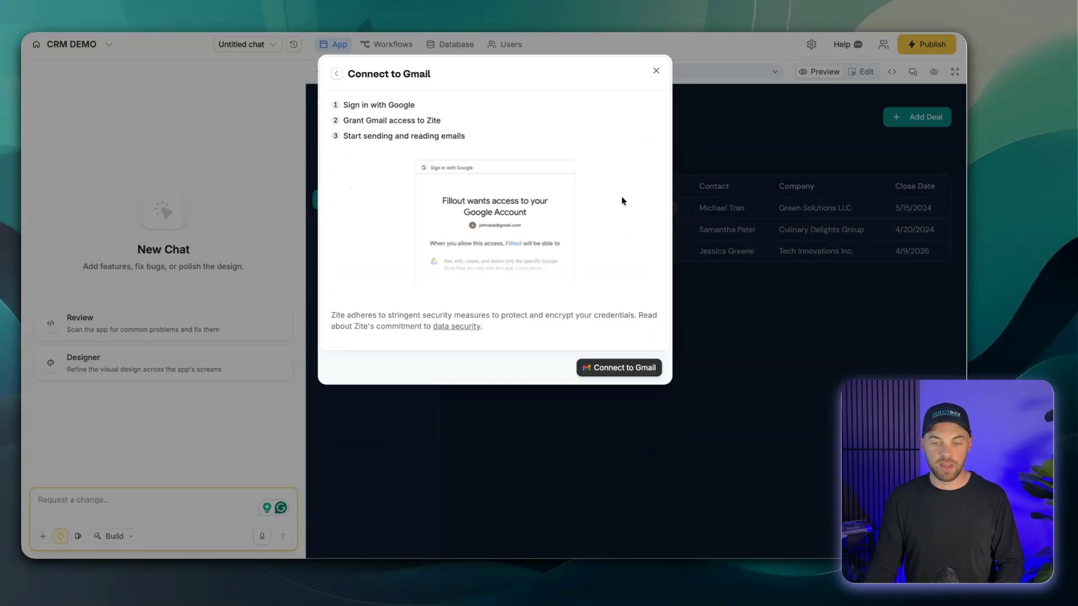
{"action": "left_click", "coordinate": [622, 371]}
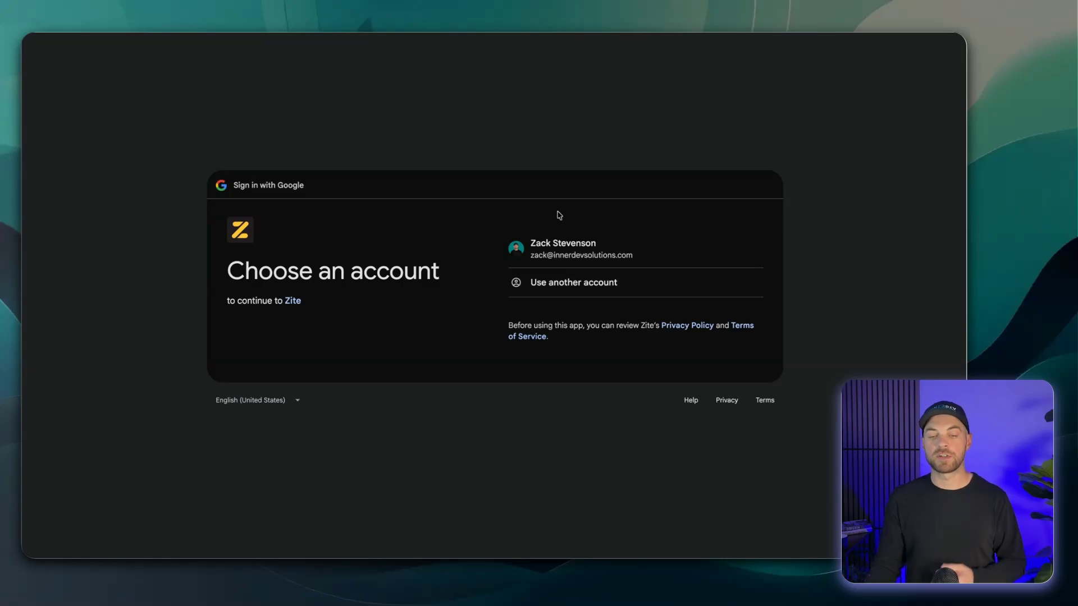
{"action": "left_click", "coordinate": [560, 250]}
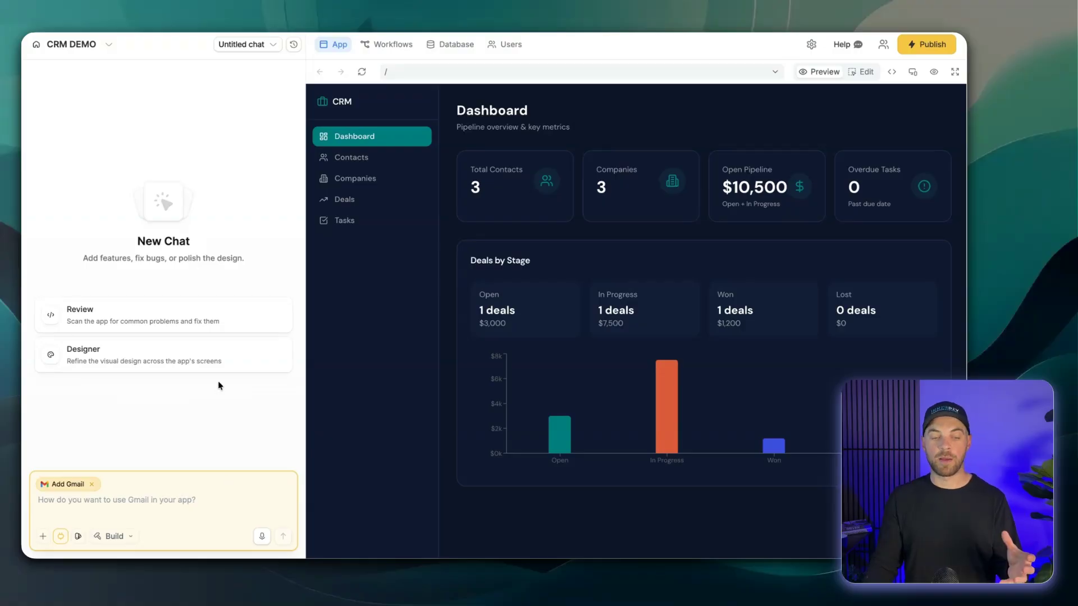
- Request a Send Email button on each deal's detail view that drafts an editable follow-up email referencing the deal title and value
{"action": "left_click", "coordinate": [138, 501]}
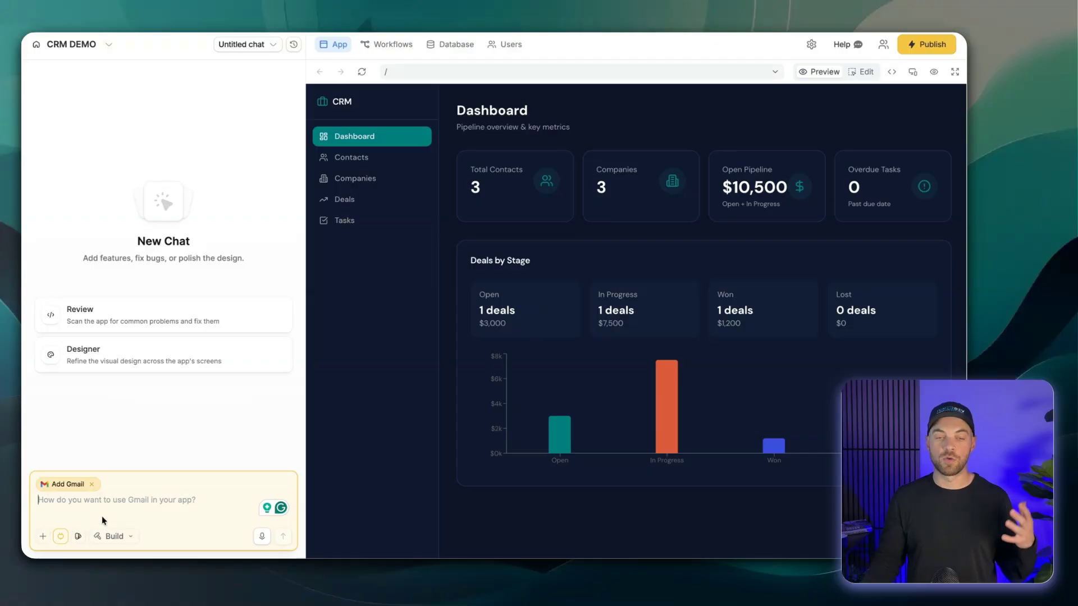
{"action": "left_click", "coordinate": [339, 202]}
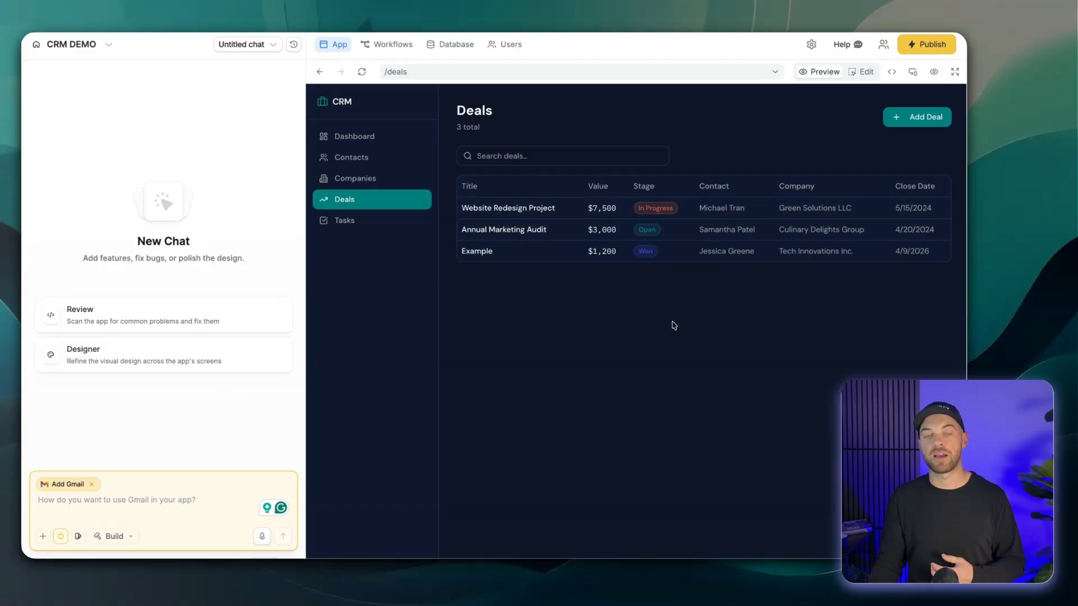
{"action": "left_click", "coordinate": [112, 506]}
{"action": "key", "text": "ctrl+v"}
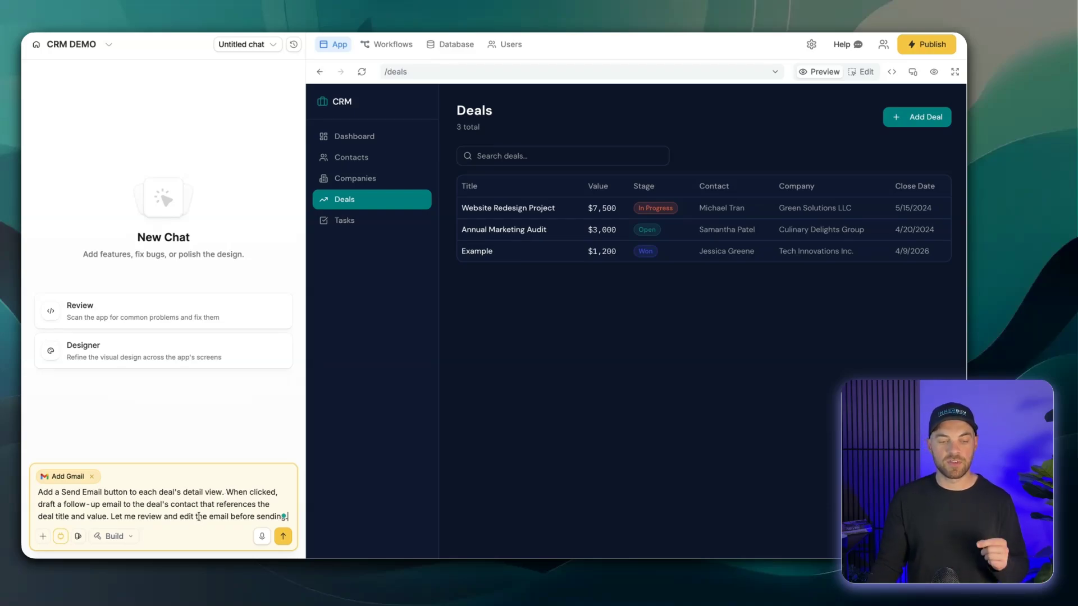
{"action": "left_click", "coordinate": [283, 538]}
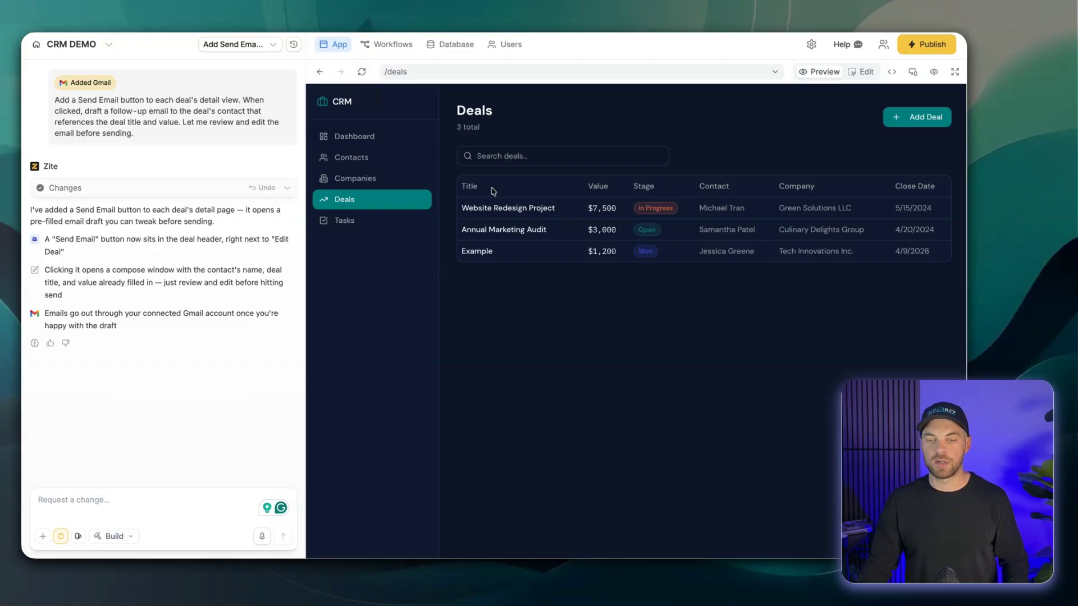
- Open the Website Redesign Project deal, view its Emails tab and open the new Send Email dialog
{"action": "left_click", "coordinate": [552, 208]}
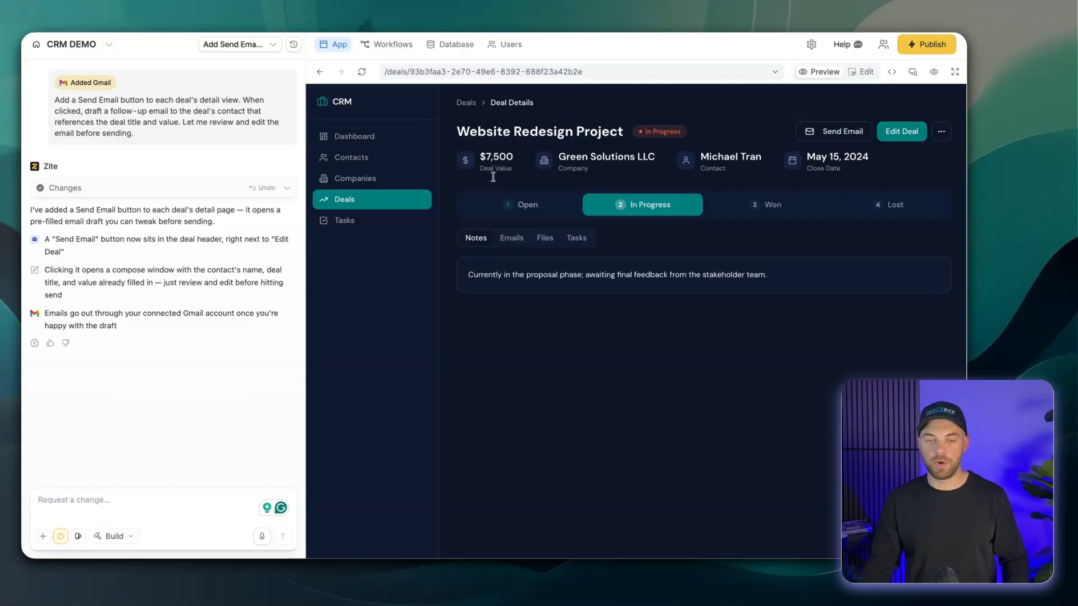
{"action": "left_click", "coordinate": [508, 248]}
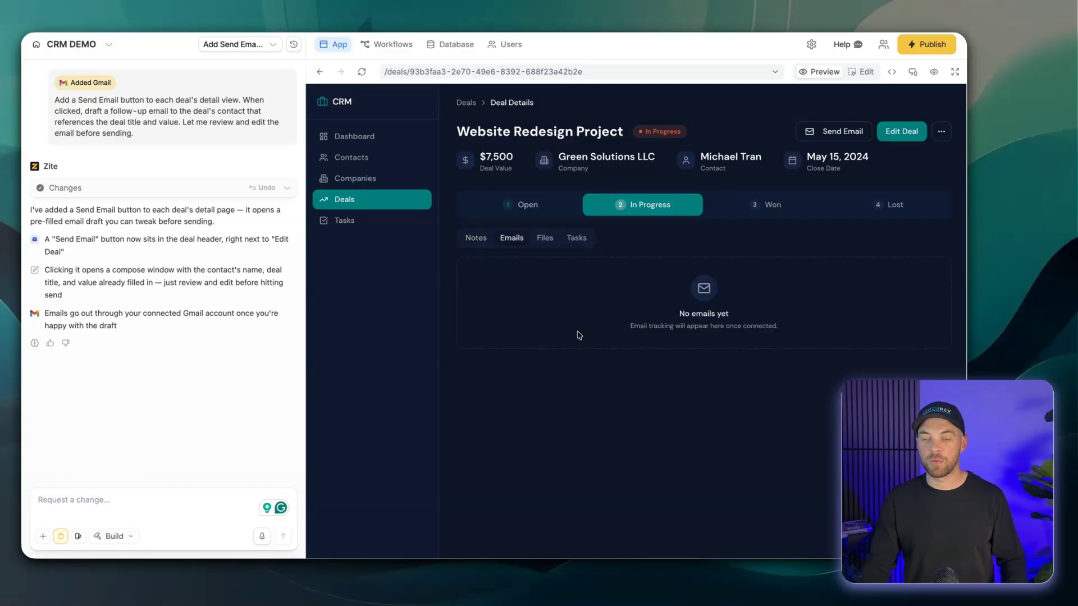
{"action": "left_click", "coordinate": [839, 139]}
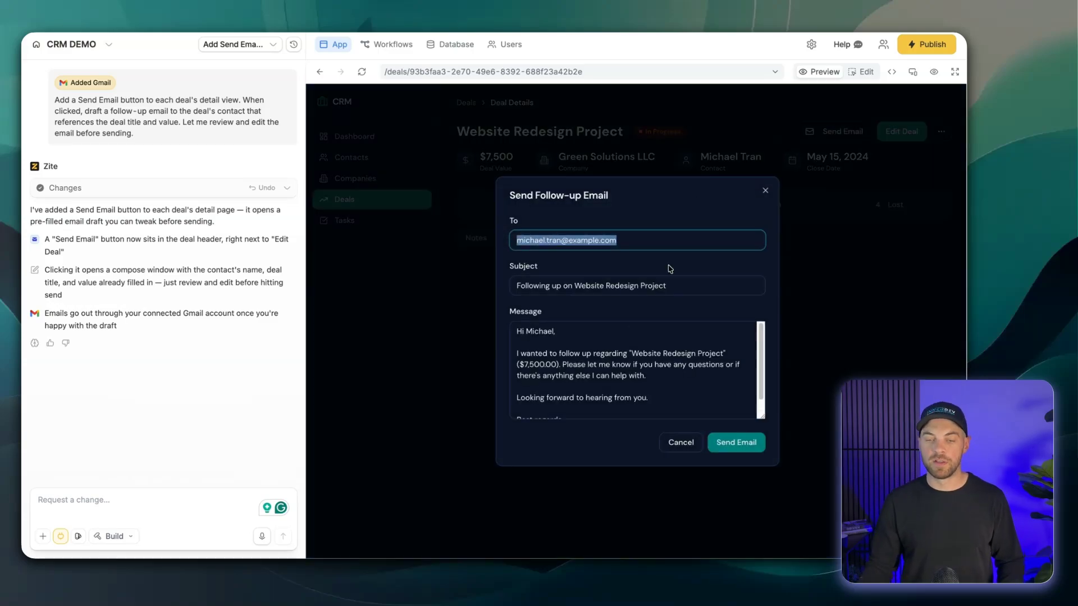
- Review the drafted recipient, subject and message in the follow-up email dialog, then close it
{"action": "left_click", "coordinate": [623, 241]}
{"action": "left_click_drag", "start_coordinate": [635, 240], "coordinate": [510, 237]}
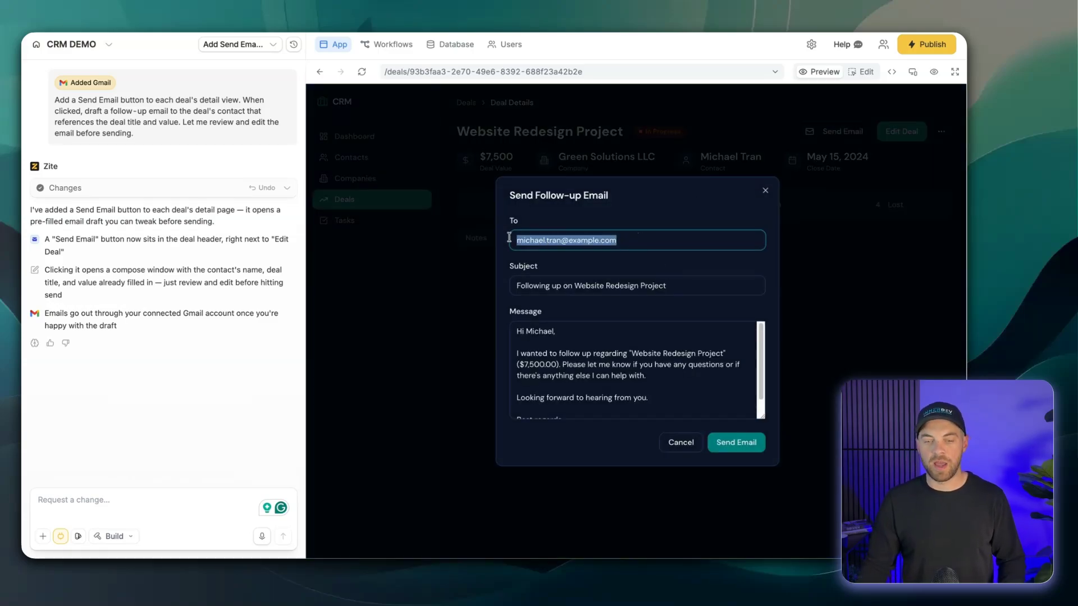
{"action": "left_click", "coordinate": [526, 210]}
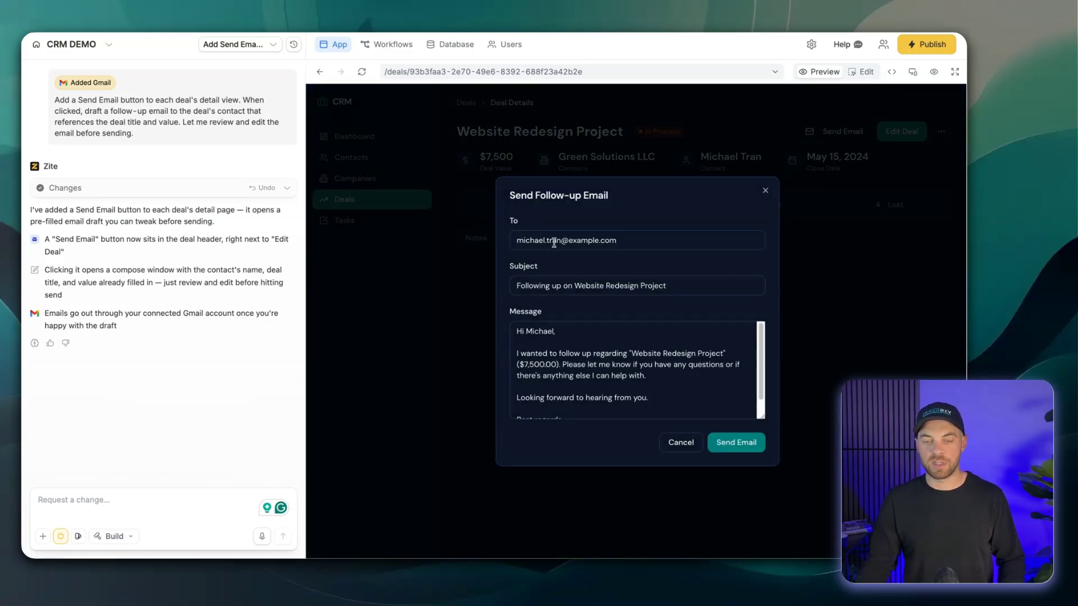
{"action": "left_click", "coordinate": [533, 286]}
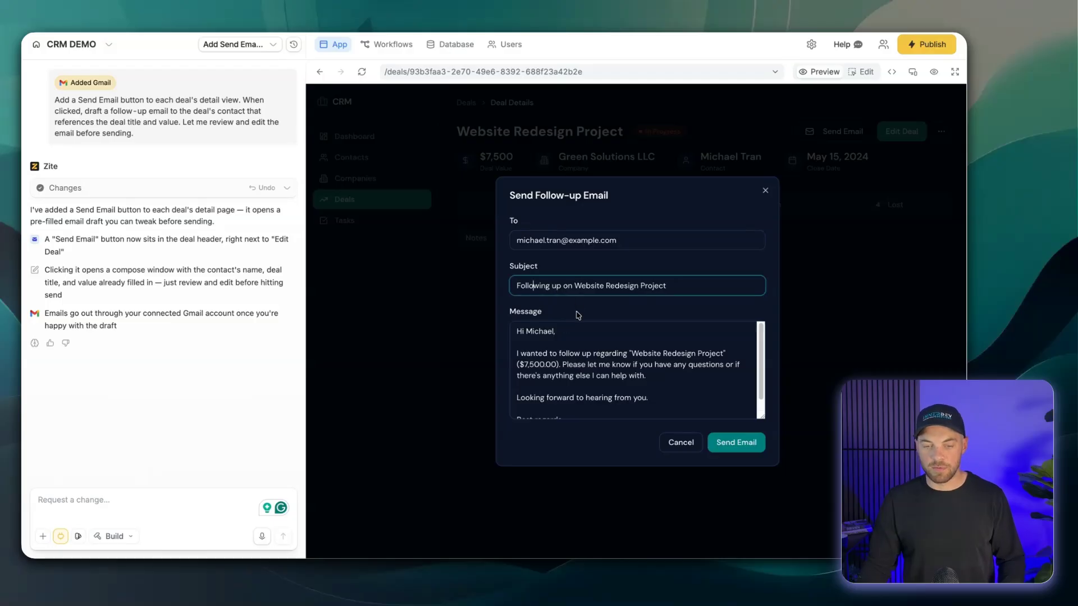
{"action": "left_click", "coordinate": [594, 346]}
{"action": "scroll", "coordinate": [597, 348], "scroll_direction": "down", "scroll_amount": 1}
{"action": "scroll", "coordinate": [595, 346], "scroll_direction": "up", "scroll_amount": 1}
{"action": "scroll", "coordinate": [594, 346], "scroll_direction": "down", "scroll_amount": 1}
{"action": "scroll", "coordinate": [594, 347], "scroll_direction": "up", "scroll_amount": 1}
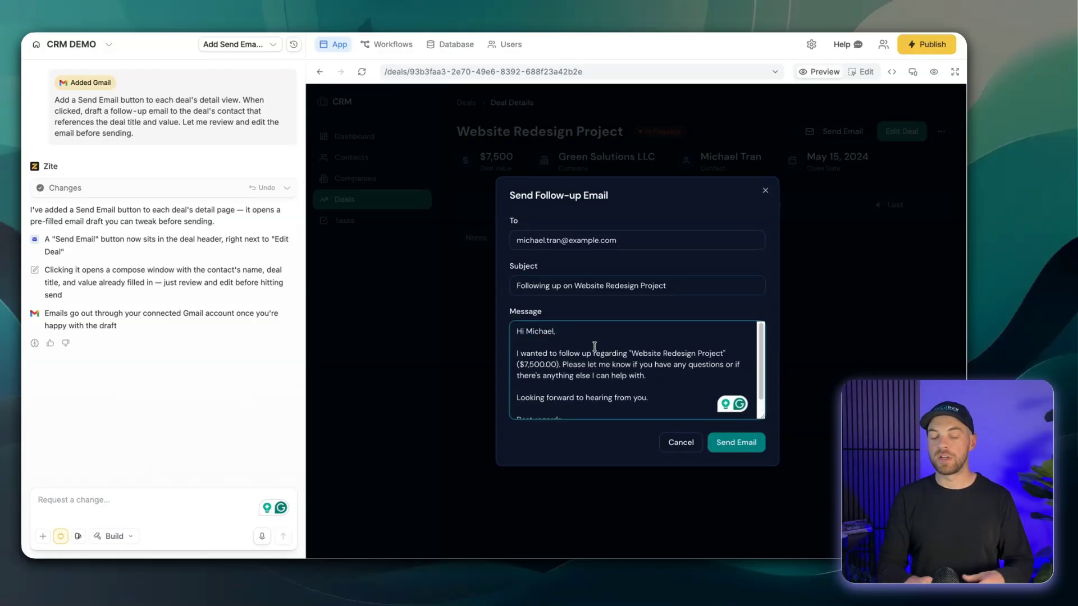
{"action": "left_click", "coordinate": [588, 286]}
{"action": "left_click", "coordinate": [610, 354]}
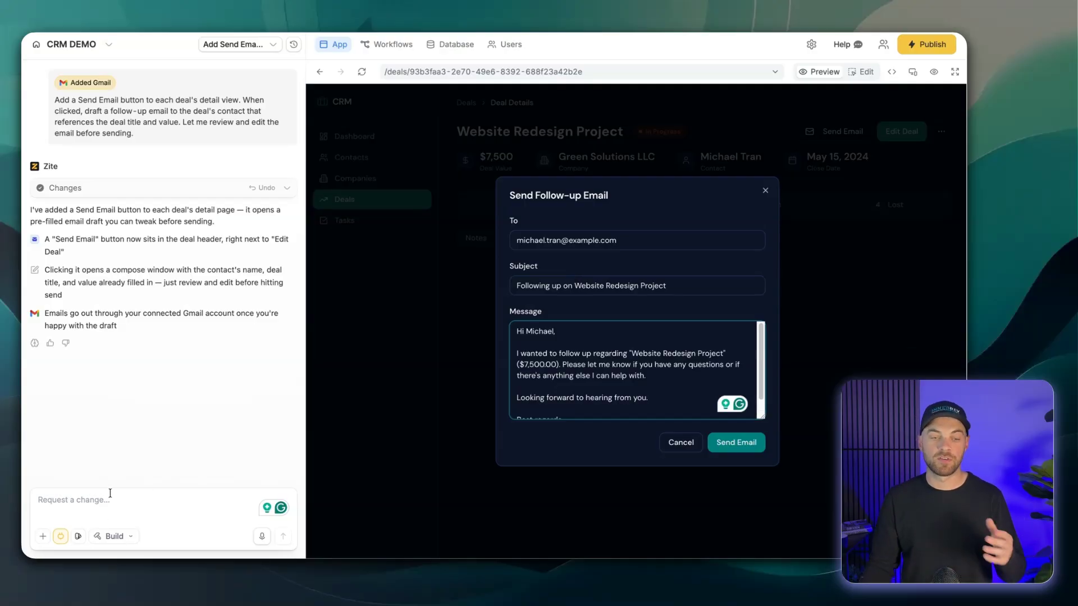
{"action": "scroll", "coordinate": [654, 330], "scroll_direction": "down", "scroll_amount": 1}
{"action": "left_click", "coordinate": [765, 191]}
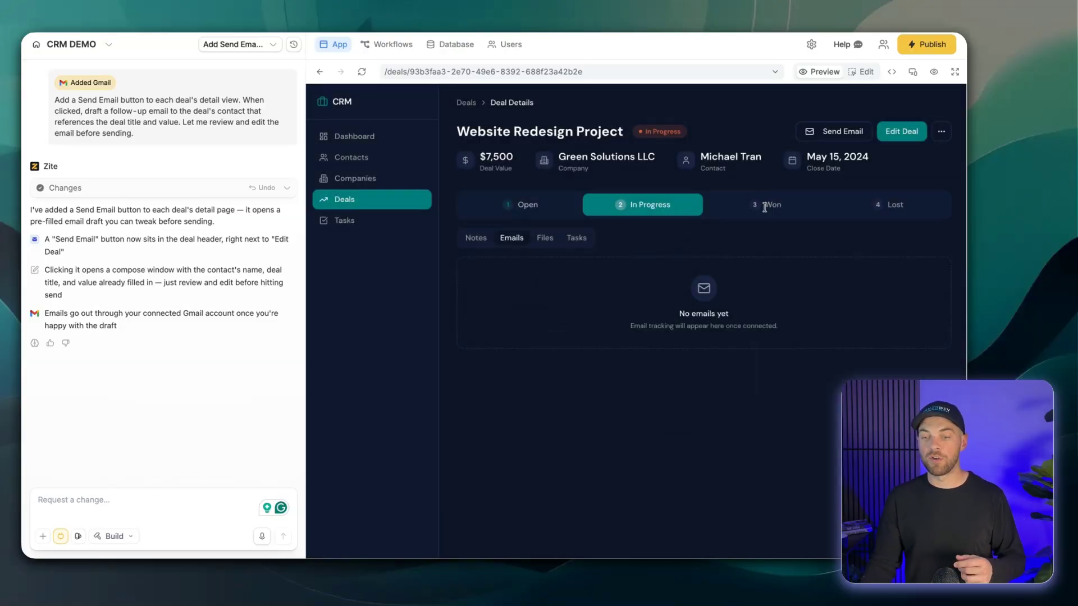
- Reopen the follow-up email, replace the recipient with a pasted e-mail address and send the email
{"action": "left_click", "coordinate": [827, 135]}
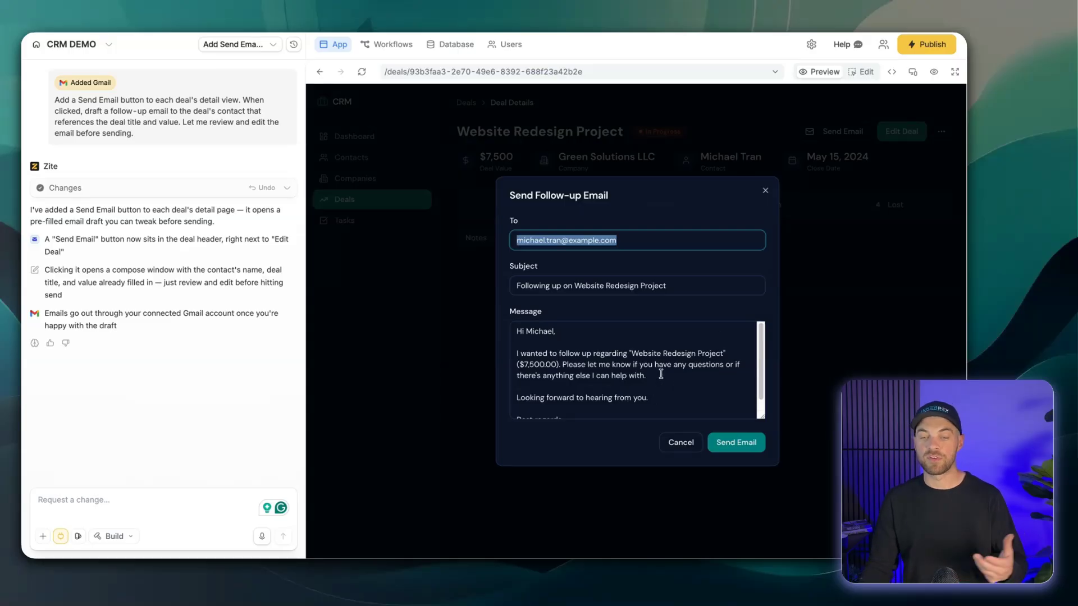
{"action": "left_click", "coordinate": [766, 191]}
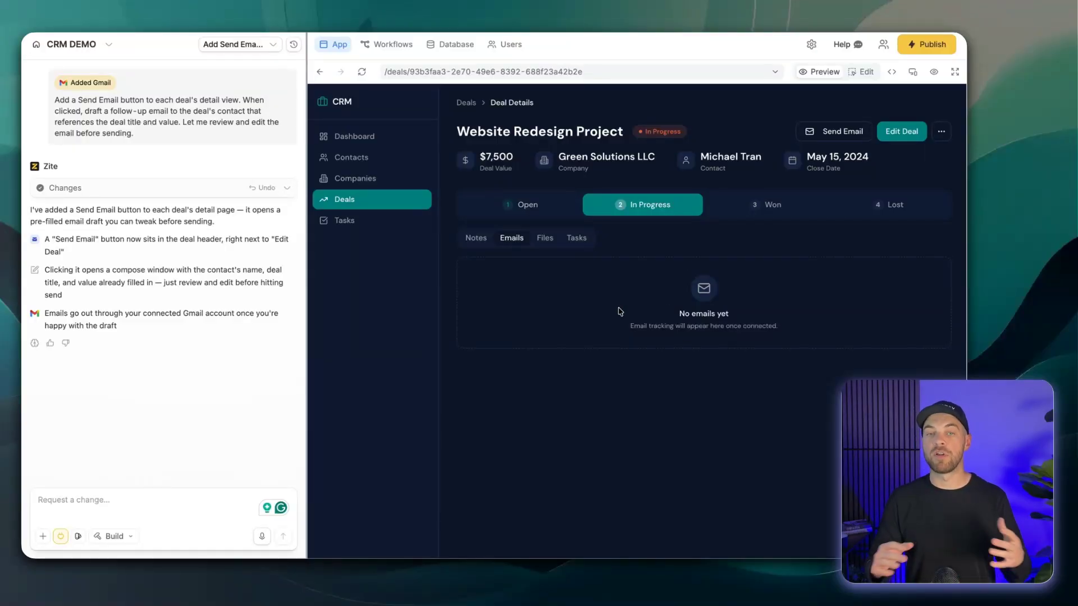
{"action": "left_click", "coordinate": [837, 132]}
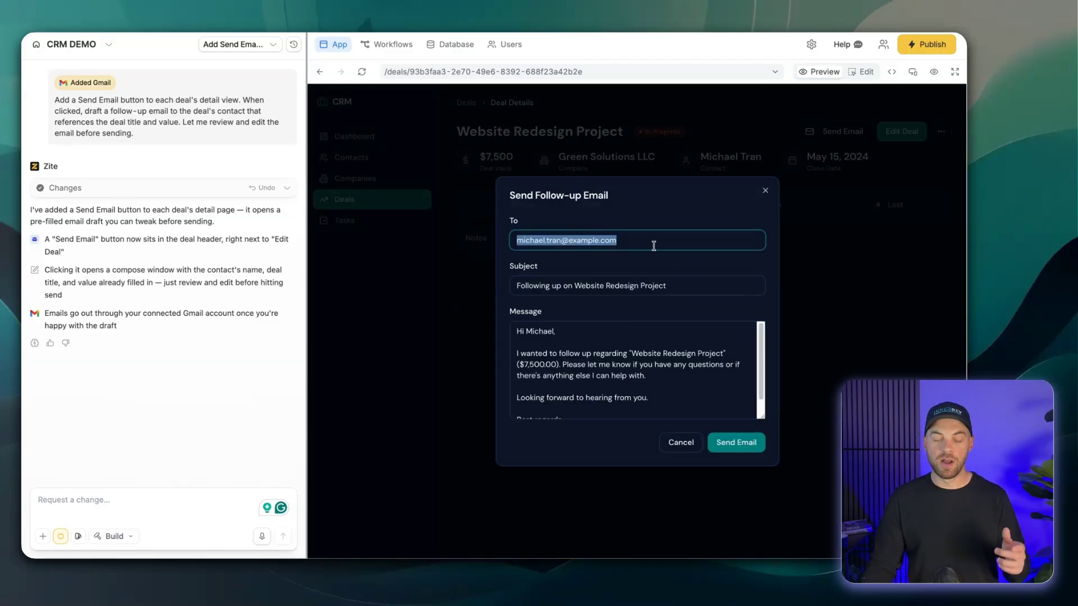
{"action": "key", "text": "BackSpace"}
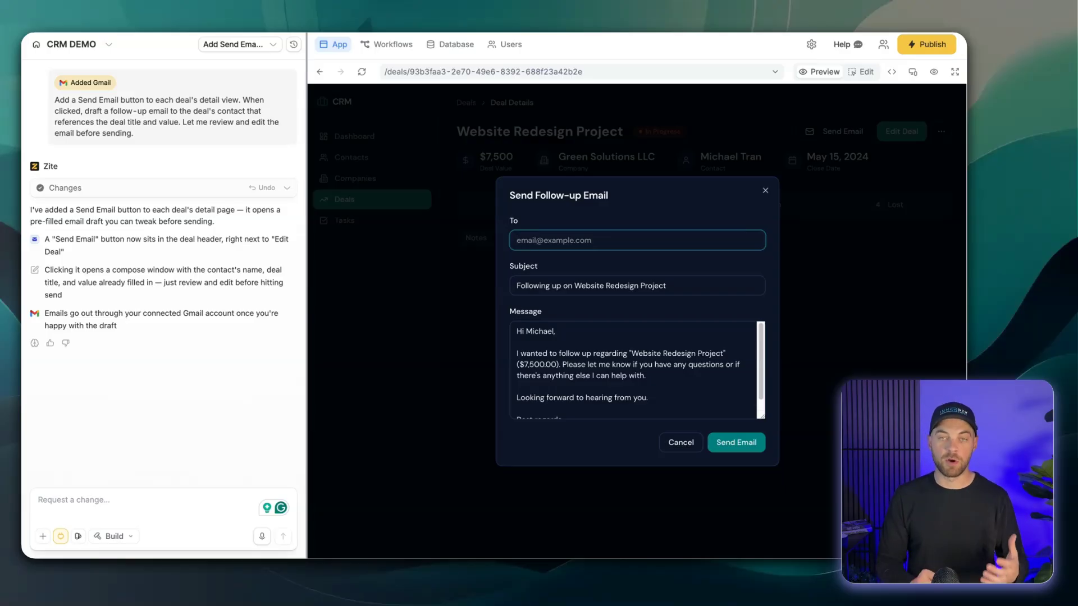
{"action": "key", "text": "ctrl+v"}
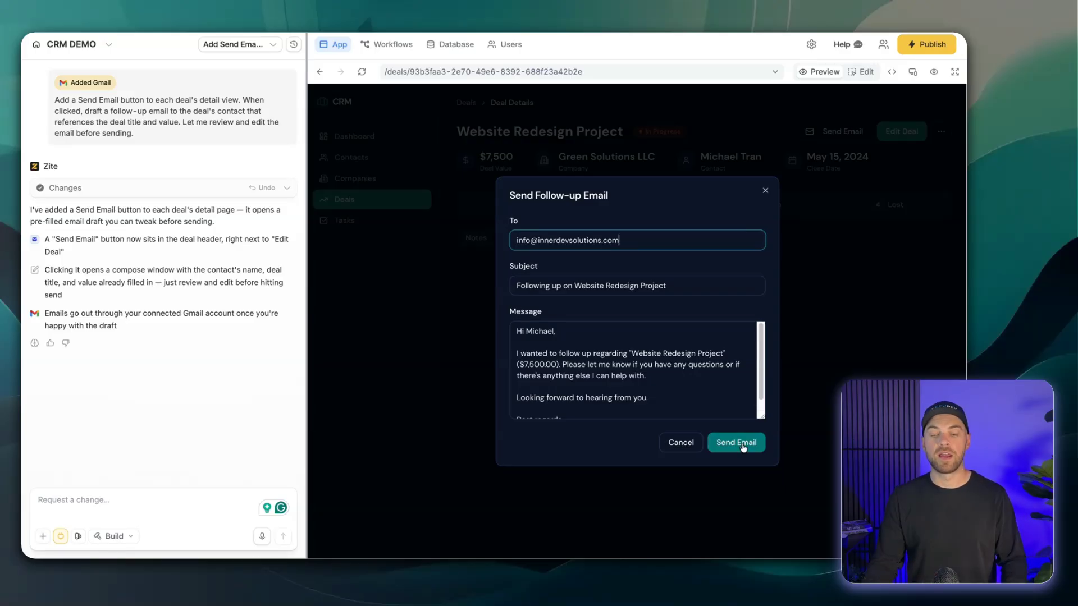
{"action": "left_click", "coordinate": [742, 444]}
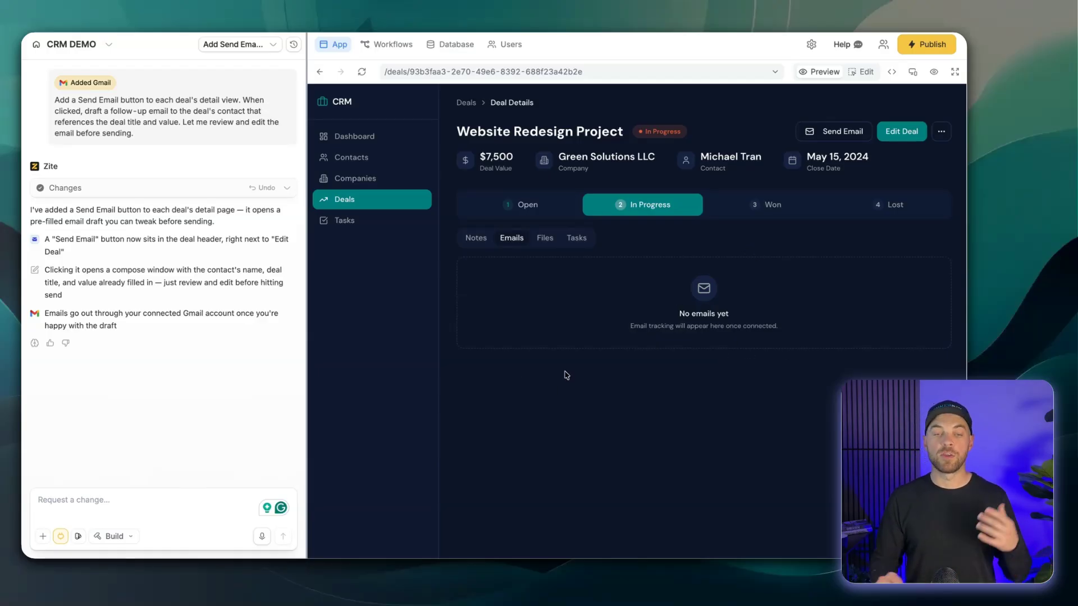
- Read through the Gmail integration help page
{"action": "left_click", "coordinate": [842, 45]}
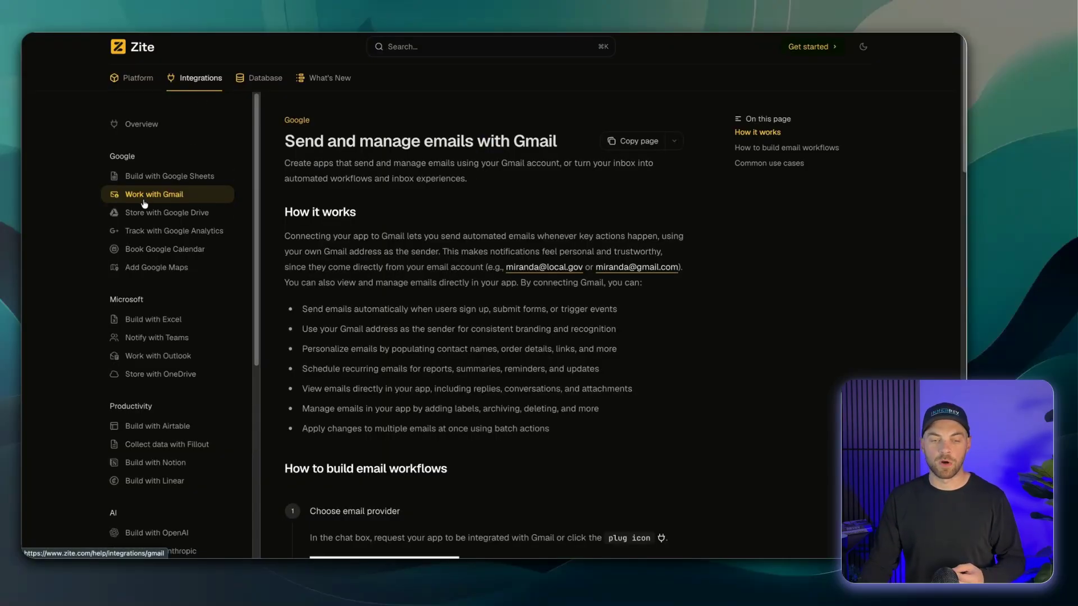
{"action": "scroll", "coordinate": [391, 232], "scroll_direction": "down", "scroll_amount": 1}
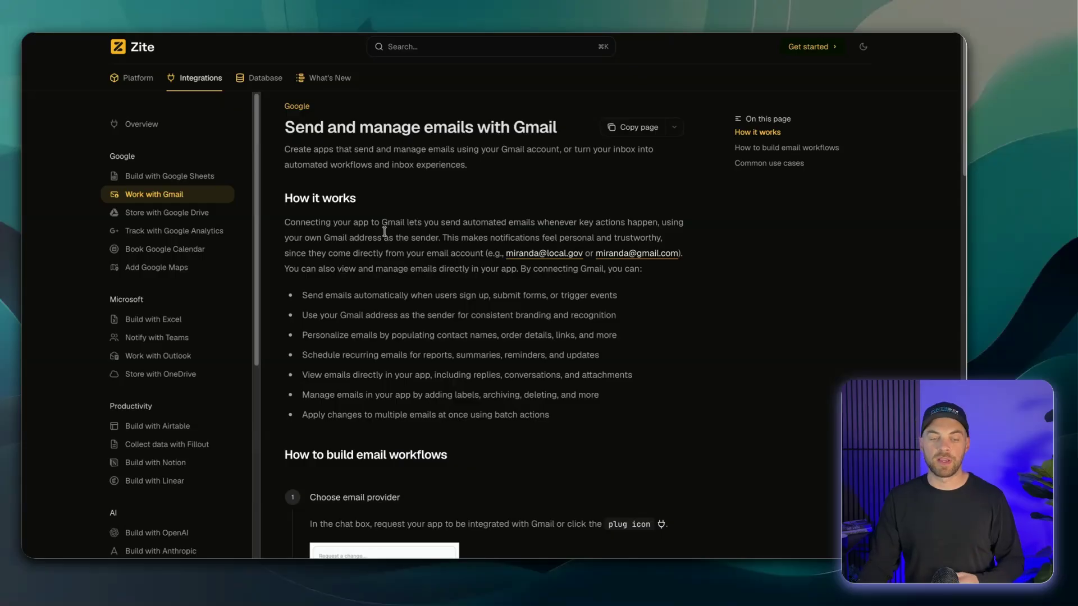
{"action": "scroll", "coordinate": [385, 232], "scroll_direction": "down", "scroll_amount": 5}
{"action": "scroll", "coordinate": [352, 180], "scroll_direction": "down", "scroll_amount": 10}
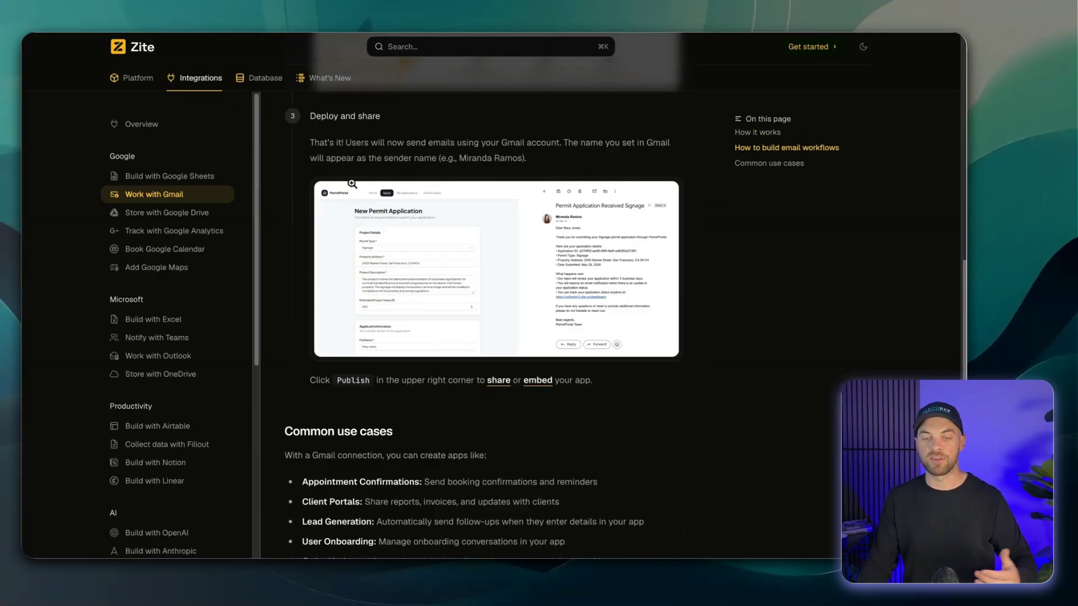
{"action": "scroll", "coordinate": [352, 191], "scroll_direction": "down", "scroll_amount": 10}
{"action": "scroll", "coordinate": [359, 224], "scroll_direction": "up", "scroll_amount": 6}
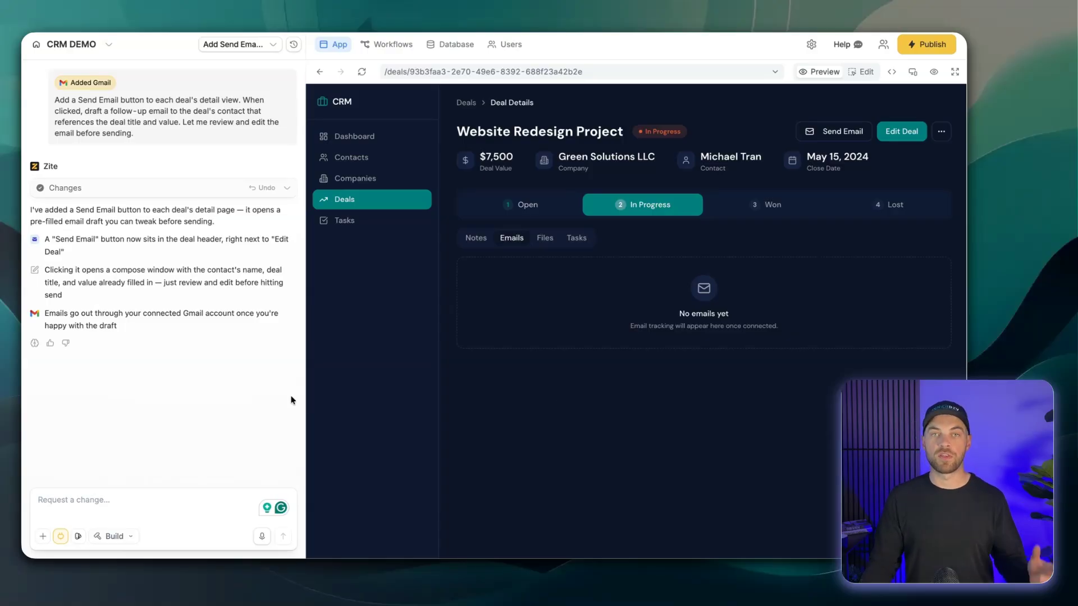
- Switch to the deal's Files tab and search the available integrations for dri
{"action": "left_click", "coordinate": [539, 240]}
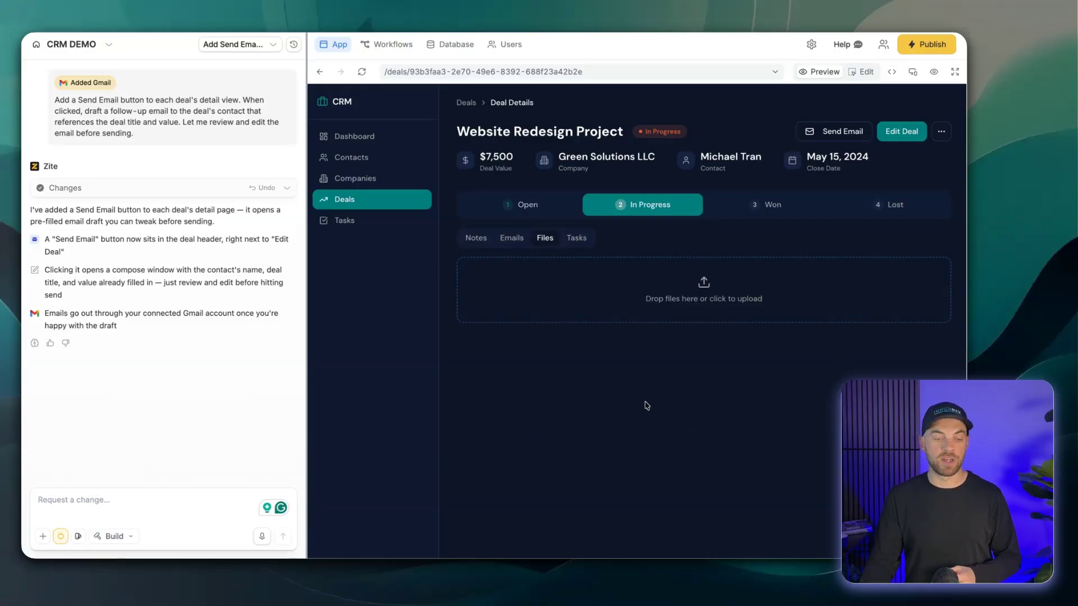
{"action": "left_click", "coordinate": [60, 542]}
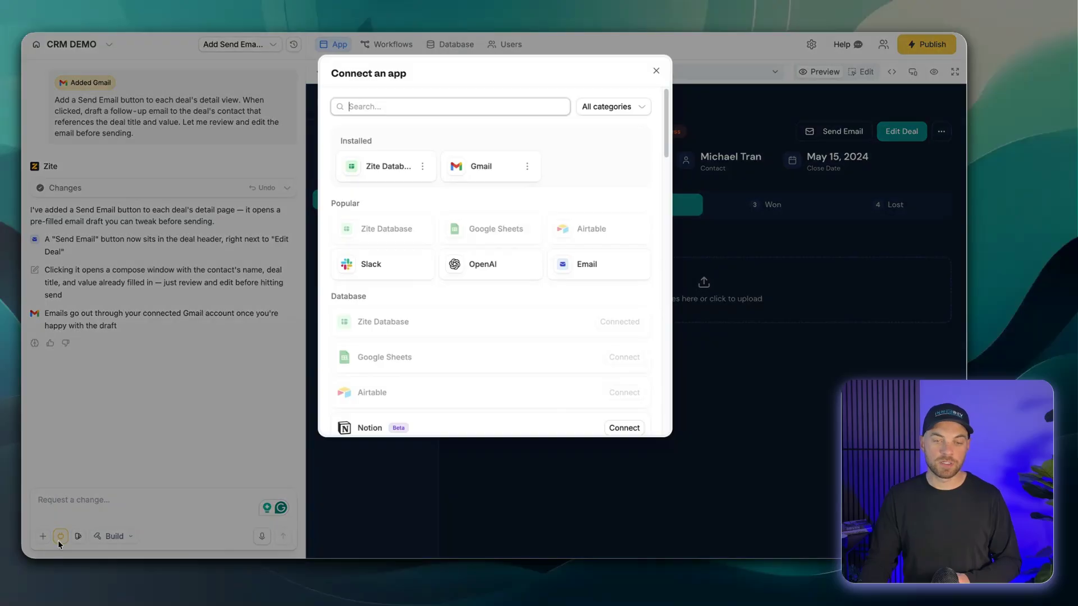
{"action": "type", "text": "dri"}
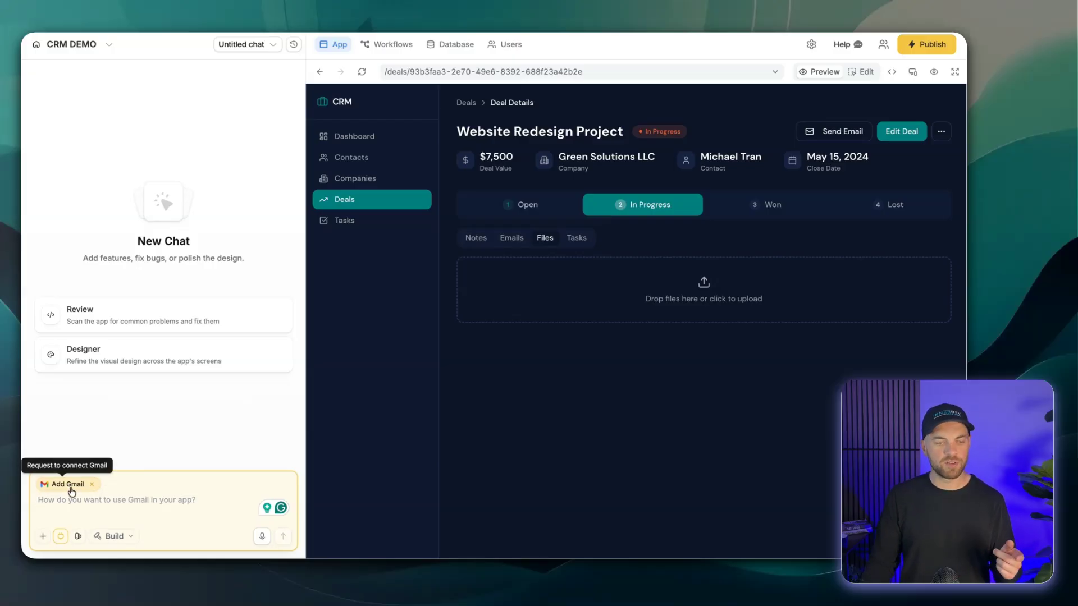
- Send a chat request integrating Google Drive: a deal Documents section saving uploads to 'CRM Deals' inside '_DEMO FOLDER', named by company and deal title
{"action": "left_click", "coordinate": [92, 485]}
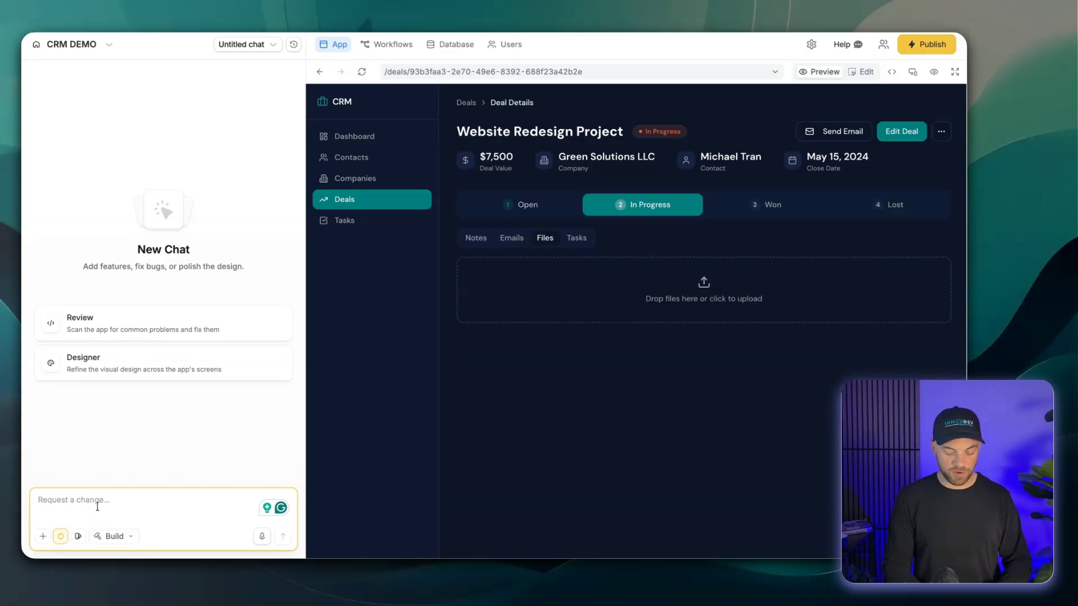
{"action": "type", "text": "Integrate with"}
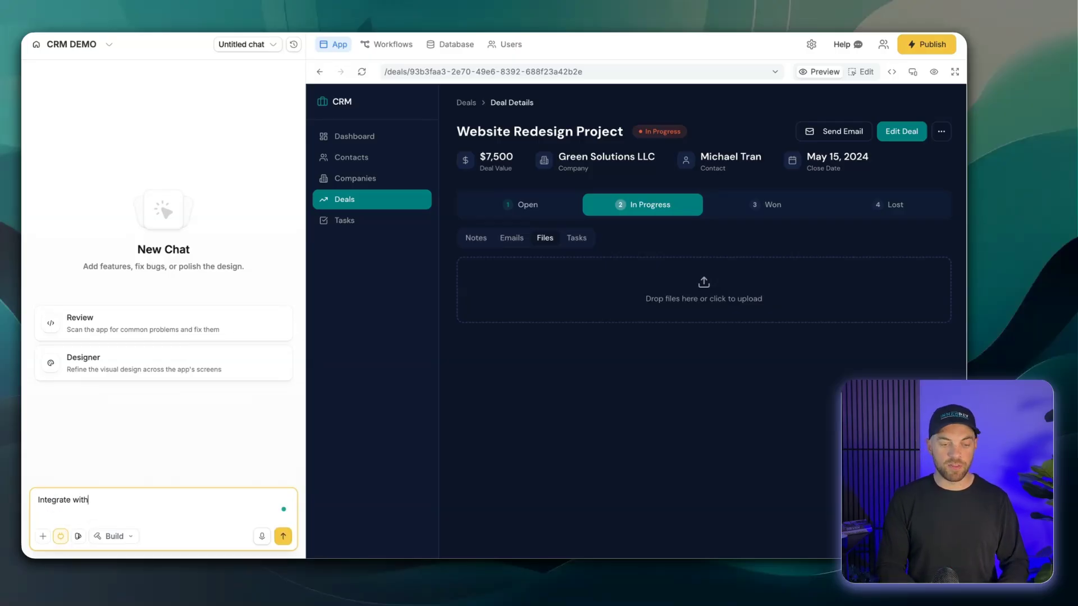
{"action": "type", "text": " google drive"}
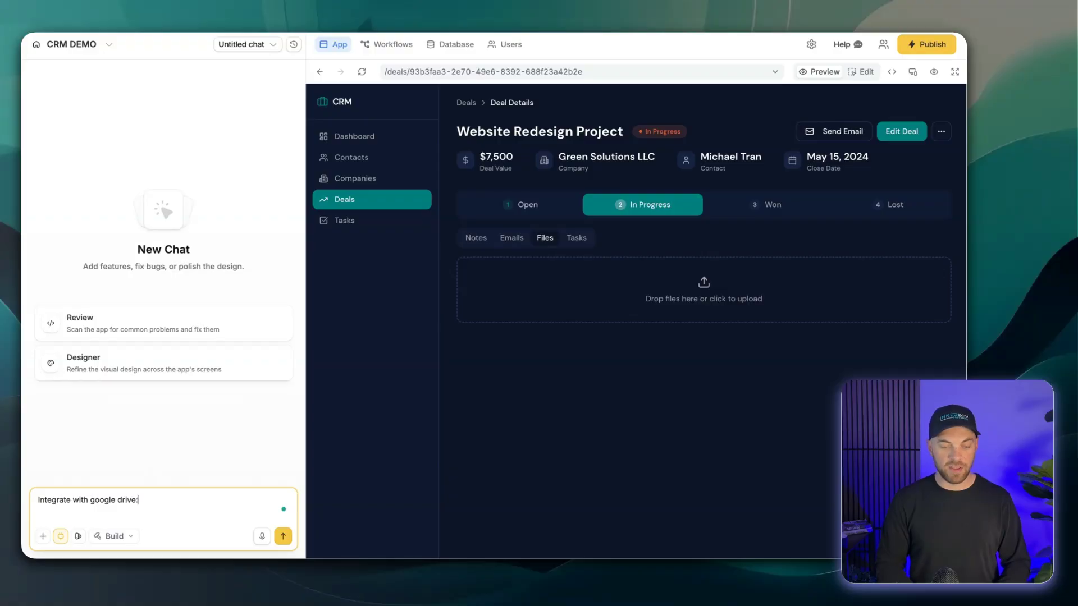
{"action": "type", "text": ":"}
{"action": "key", "text": "shift+Return"}
{"action": "key", "text": "shift+Return"}
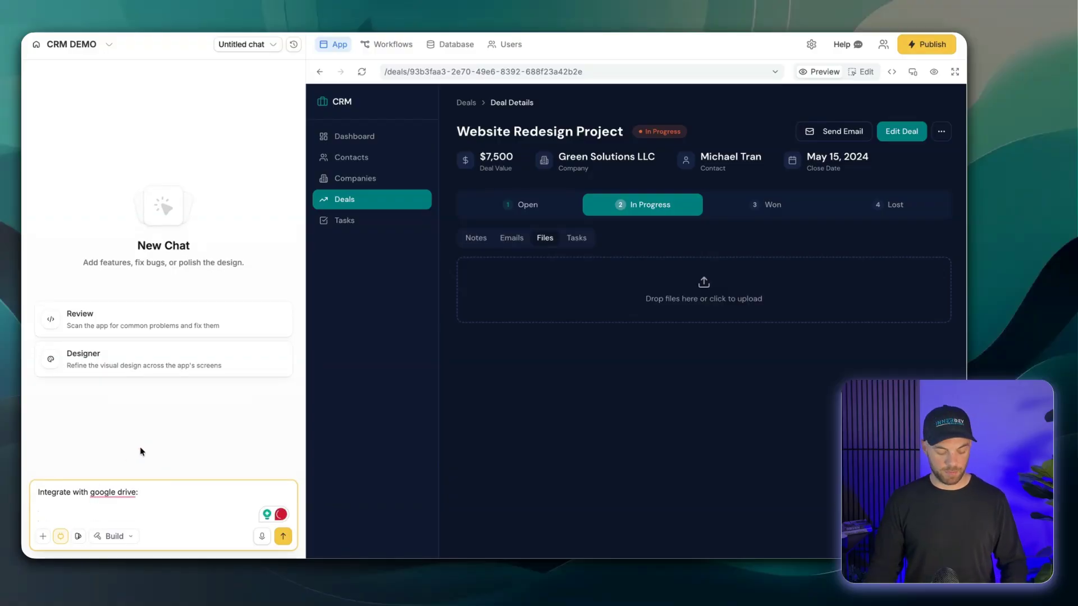
{"action": "type", "text": "Add a Documents section to each deal's detail view where I can upload files like proposals and contracts. Save them to the existing 'CRM Deals' folder inside '_DEMO FOLDER' in my Google Drive and name each file with the company name and deal title."}
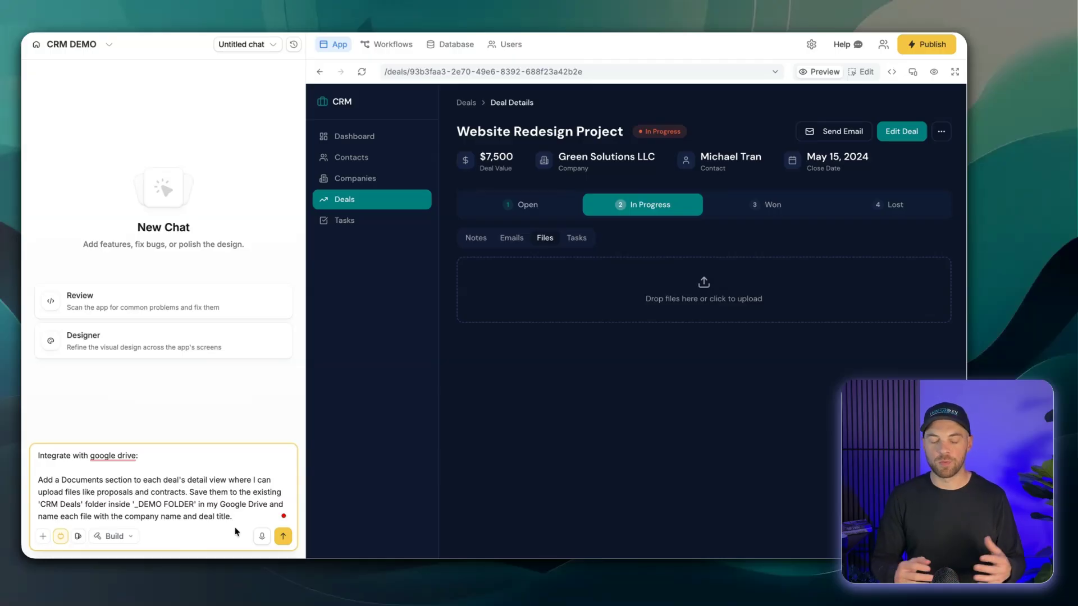
{"action": "left_click", "coordinate": [282, 535]}
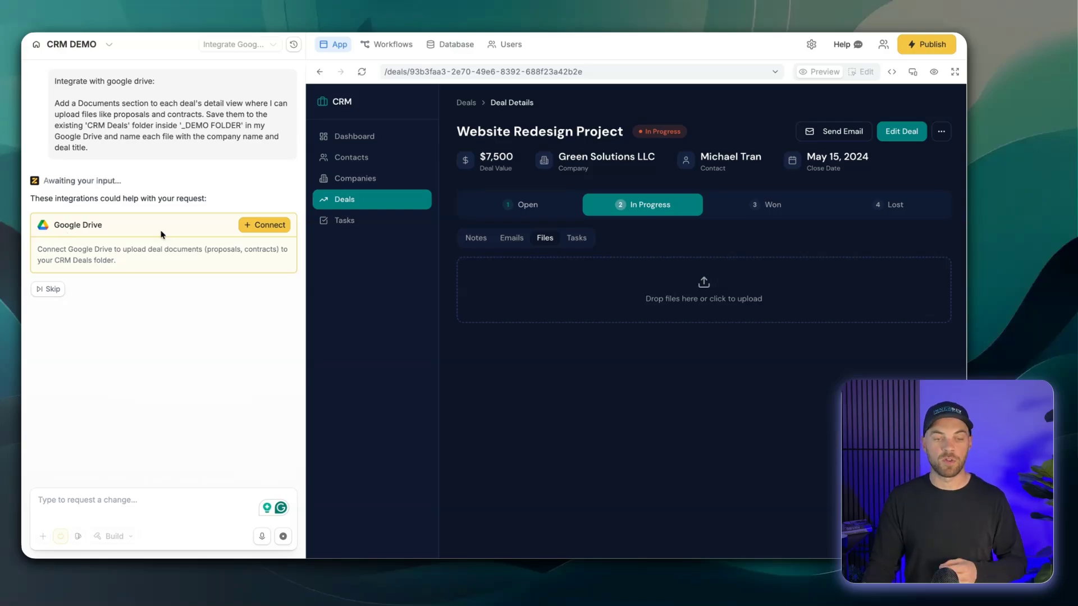
- Connect the suggested Google Drive integration for the request
{"action": "left_click", "coordinate": [263, 225]}
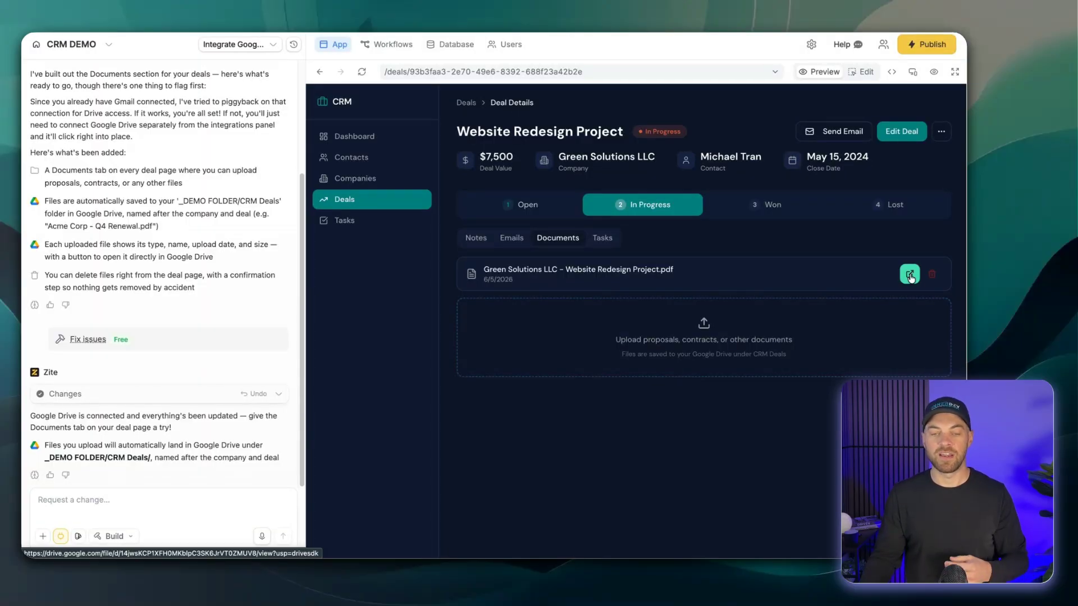
- Open the uploaded deal document in Google Drive
{"action": "left_click", "coordinate": [909, 274]}
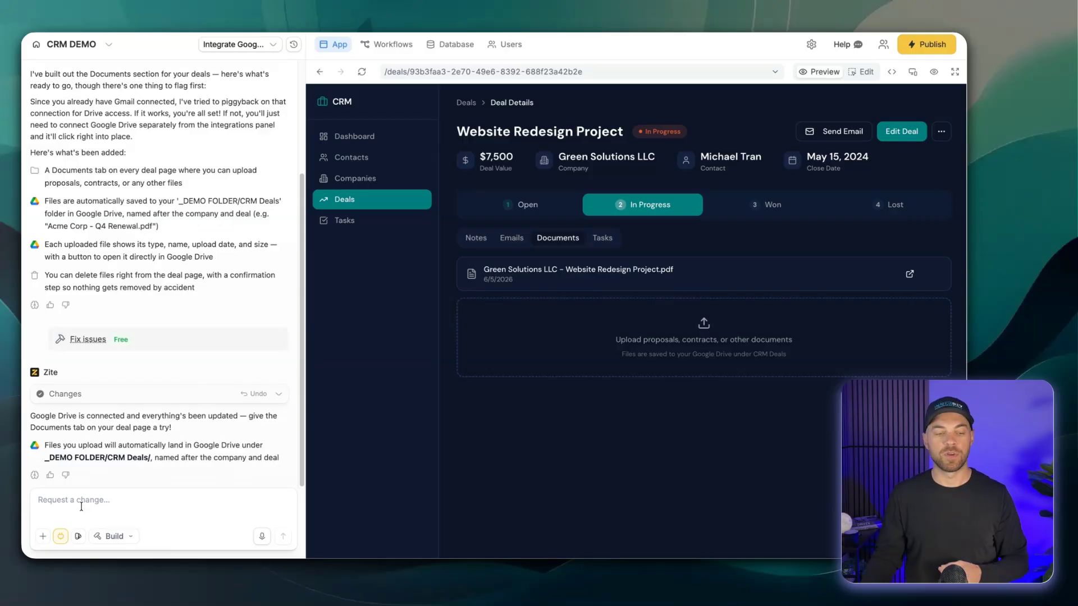
- Check the installed integrations in the Connect an app dialog, then close it
{"action": "left_click", "coordinate": [61, 540]}
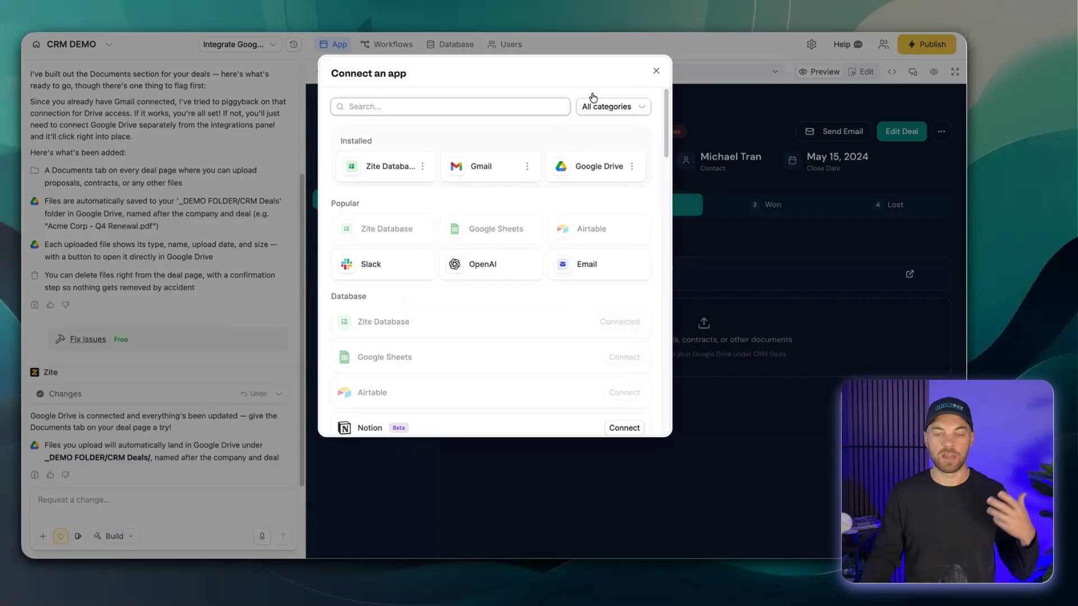
{"action": "left_click", "coordinate": [656, 71]}
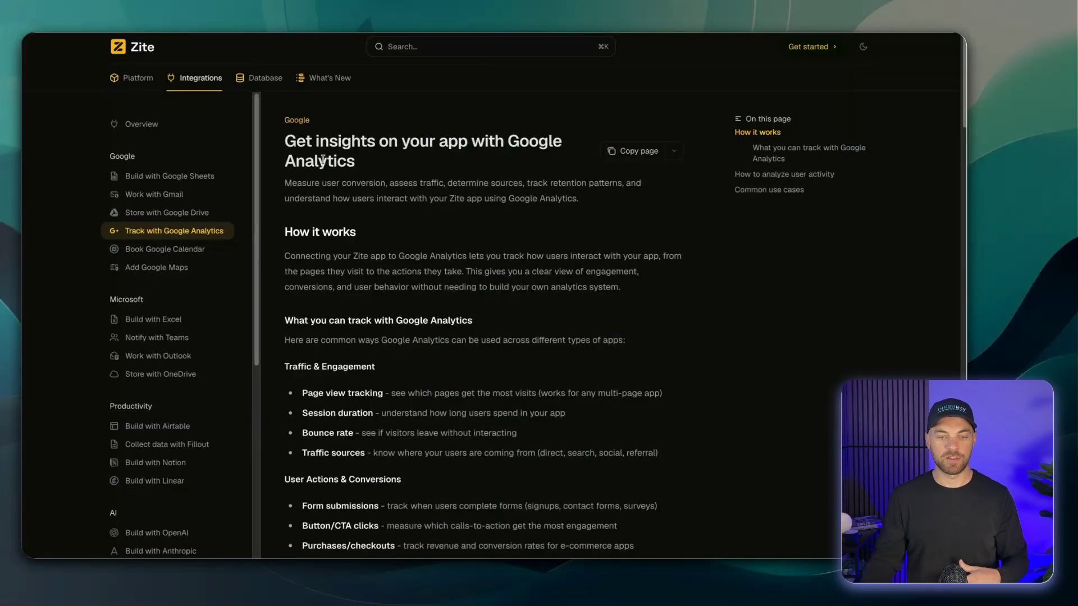
- Read through the Google Analytics integration help page down to its common use cases
{"action": "scroll", "coordinate": [339, 175], "scroll_direction": "down", "scroll_amount": 2}
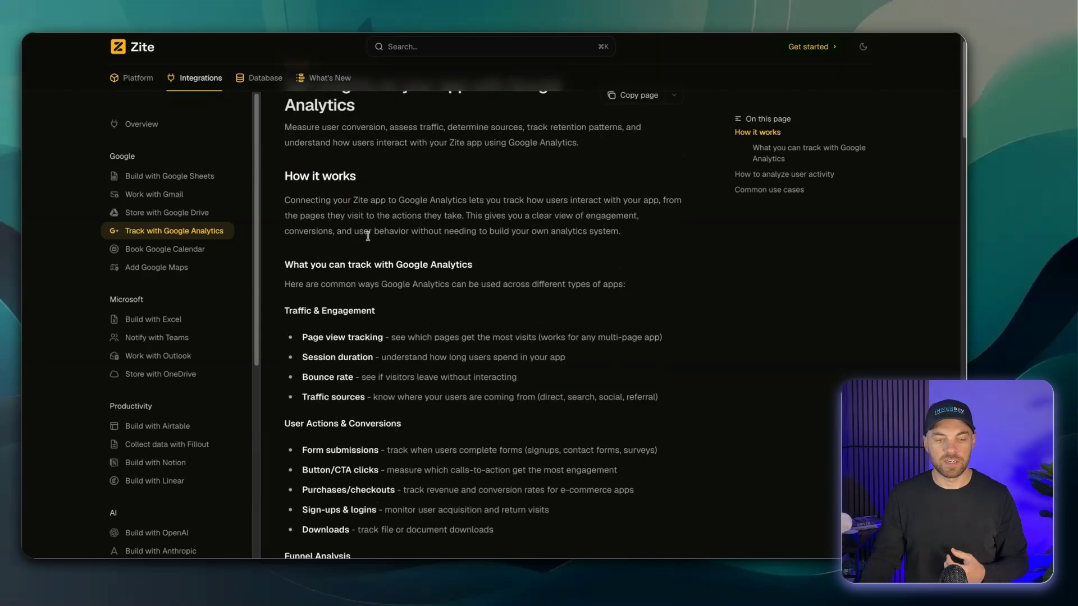
{"action": "scroll", "coordinate": [305, 200], "scroll_direction": "down", "scroll_amount": 1}
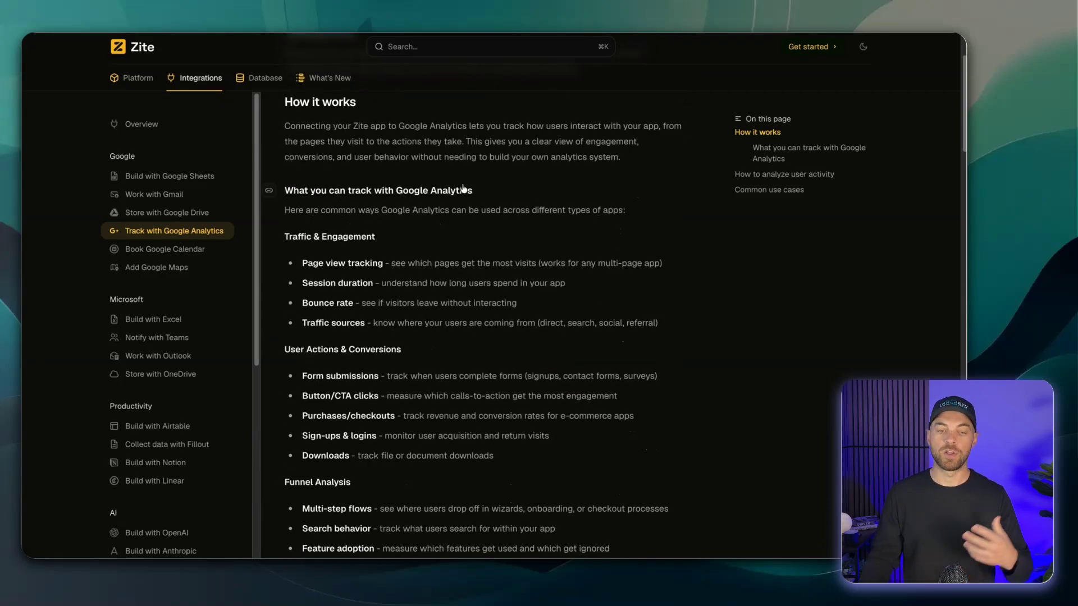
{"action": "scroll", "coordinate": [514, 189], "scroll_direction": "down", "scroll_amount": 2}
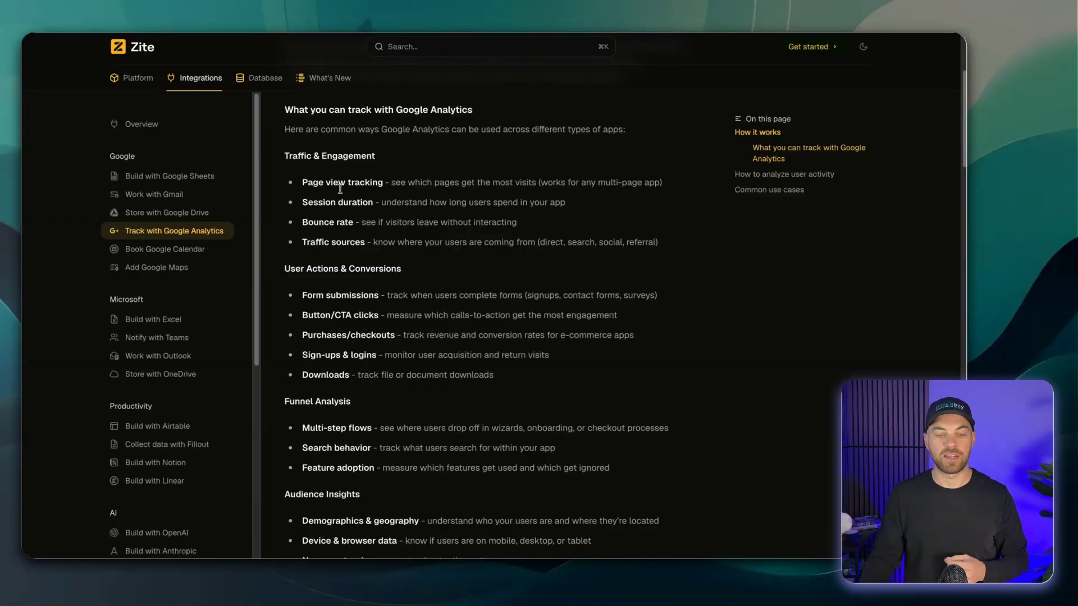
{"action": "scroll", "coordinate": [409, 283], "scroll_direction": "down", "scroll_amount": 3}
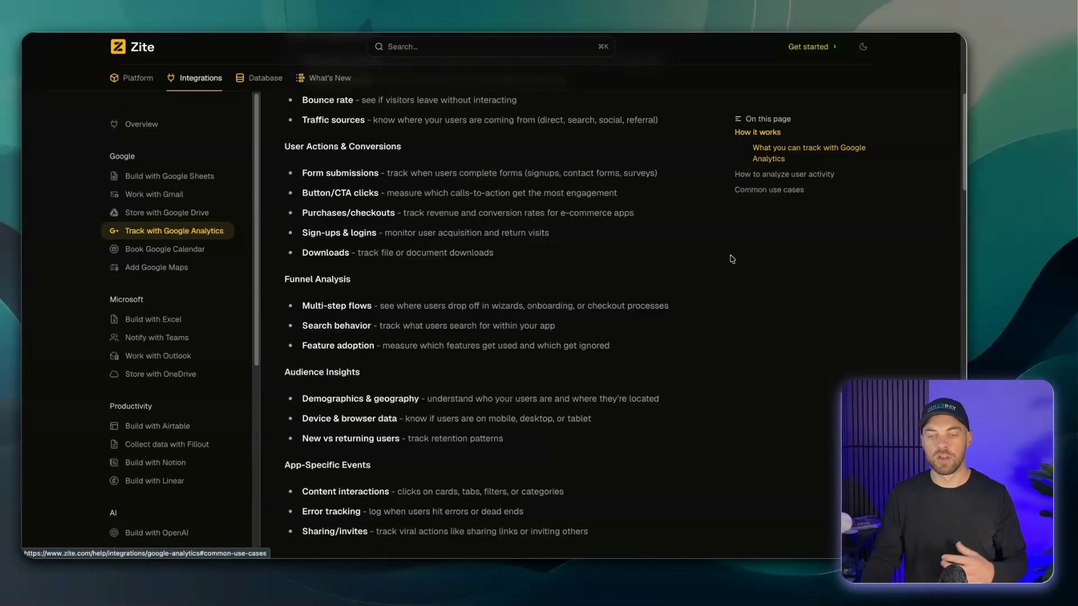
{"action": "scroll", "coordinate": [544, 278], "scroll_direction": "down", "scroll_amount": 2}
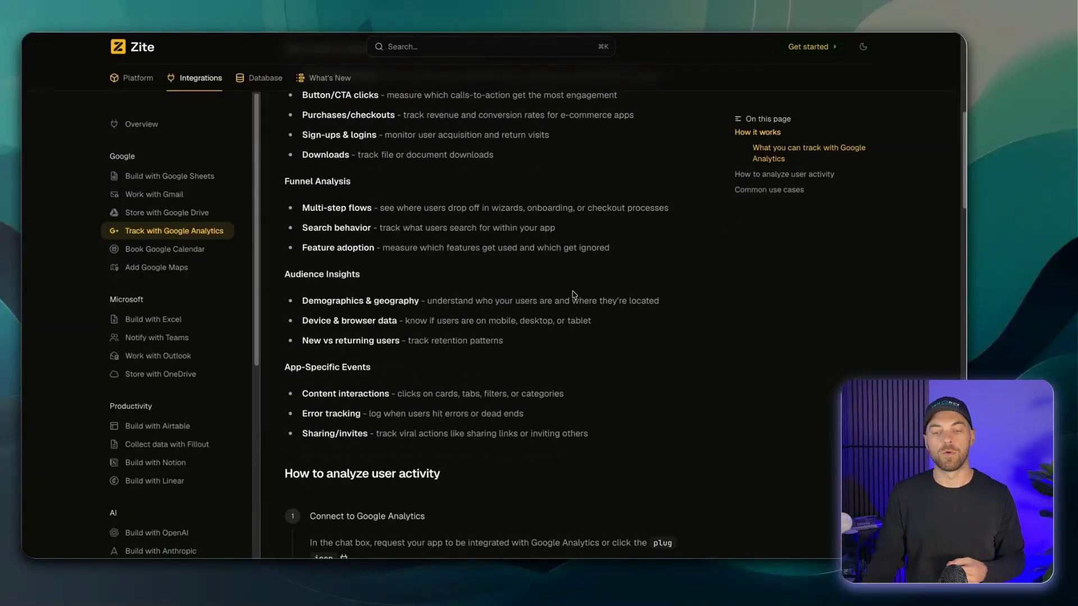
{"action": "left_click", "coordinate": [755, 191]}
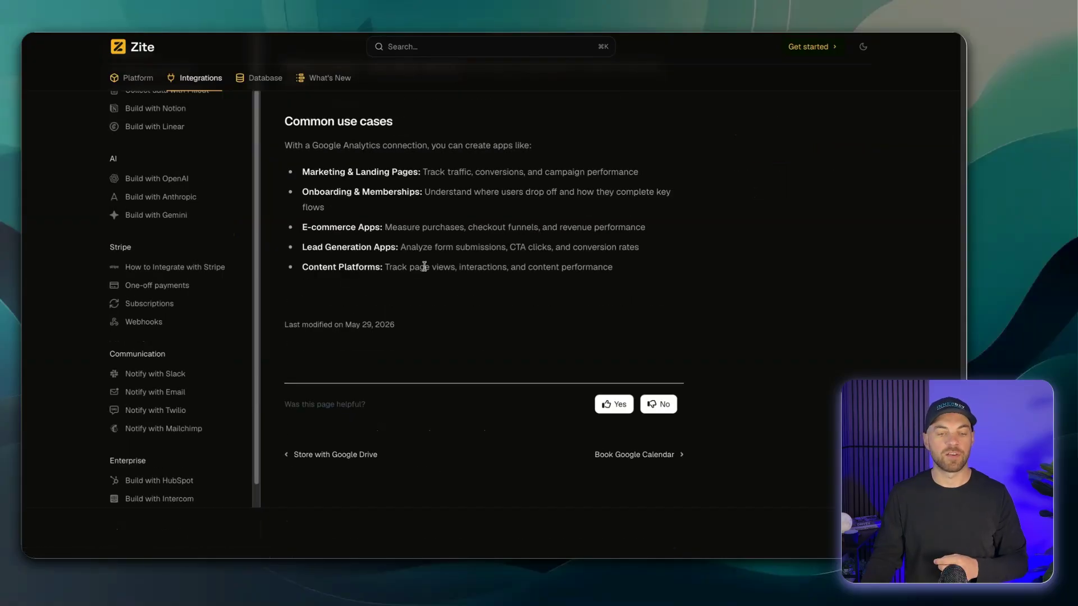